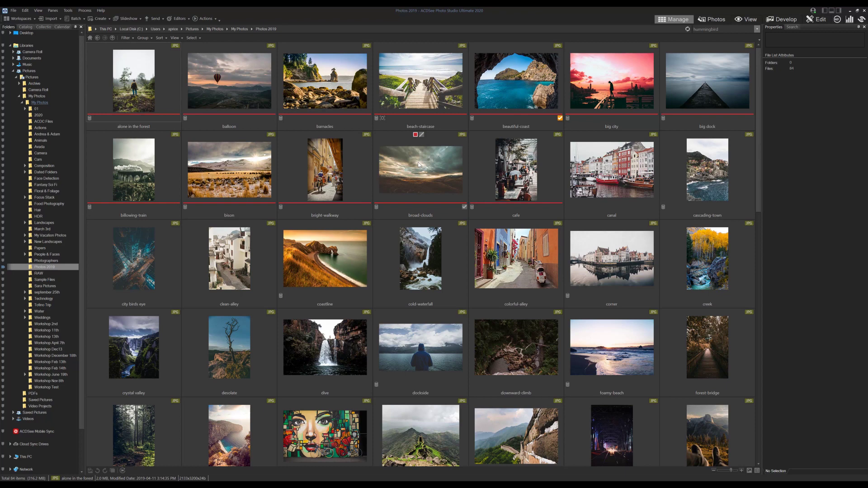
# - Tag the broad-clouds photo and list the Tagged special item in the Catalog pane
pyautogui.click(483, 165)
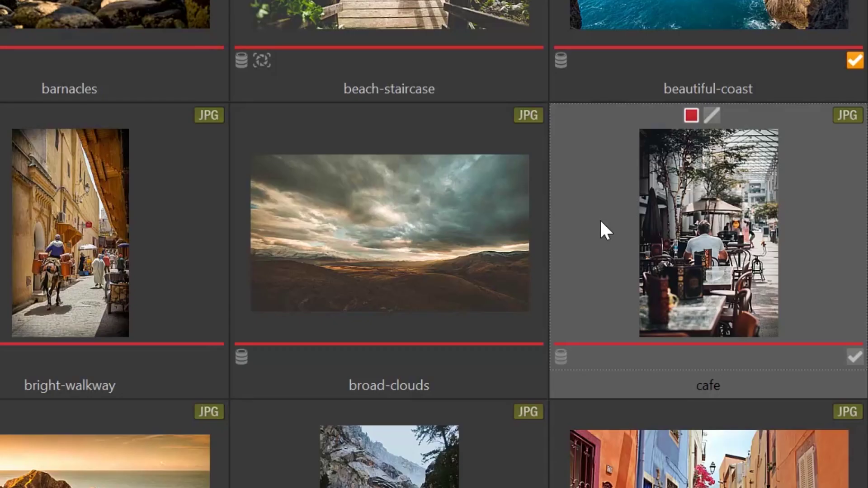
pyautogui.click(406, 240)
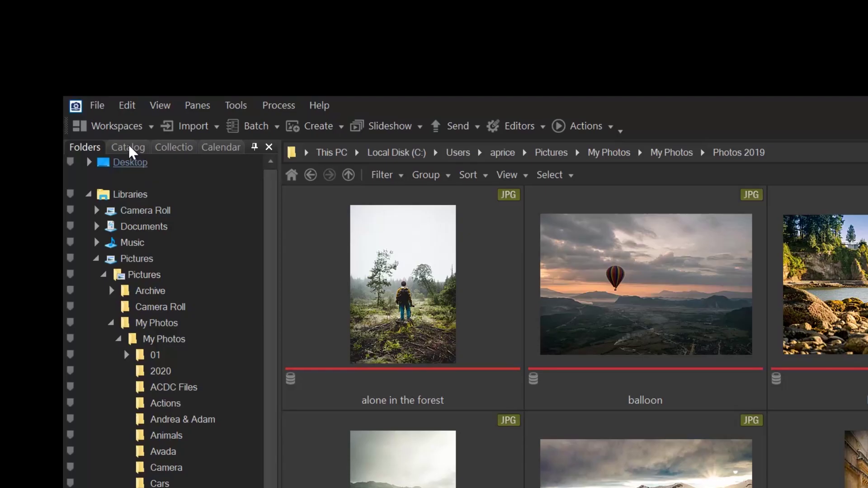
pyautogui.click(129, 147)
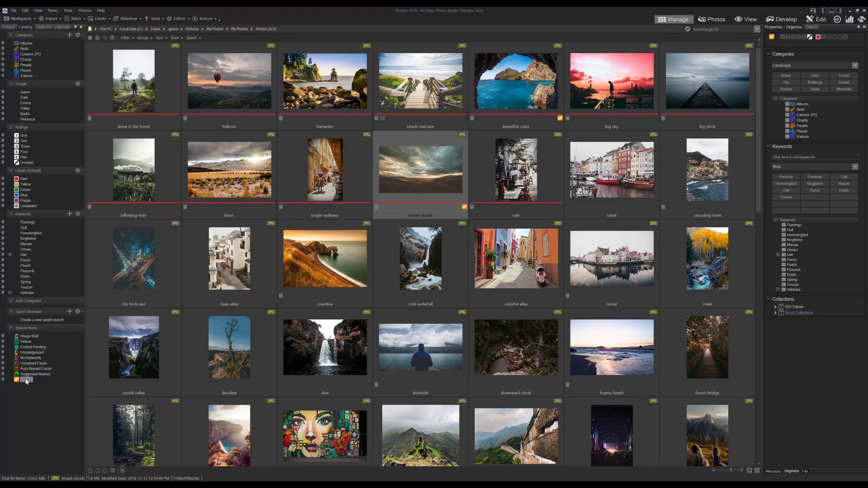
pyautogui.click(87, 239)
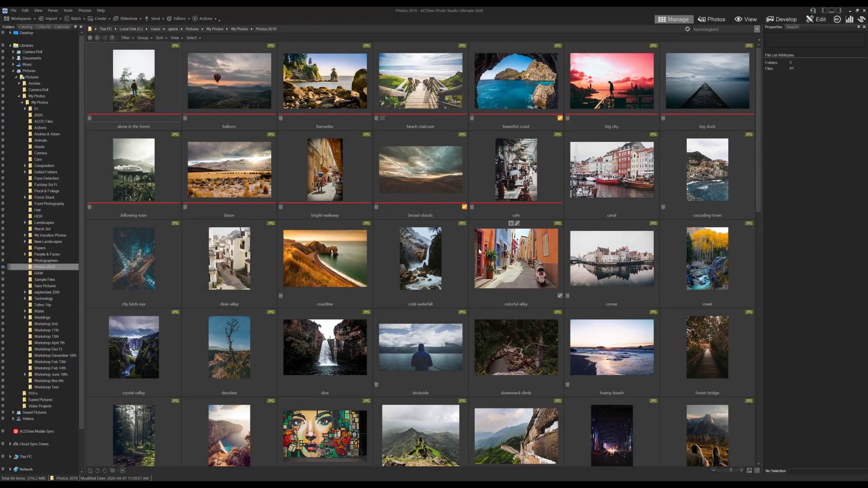
# - Give the coastline photo a Blue colour label and a 5 rating
pyautogui.click(429, 180)
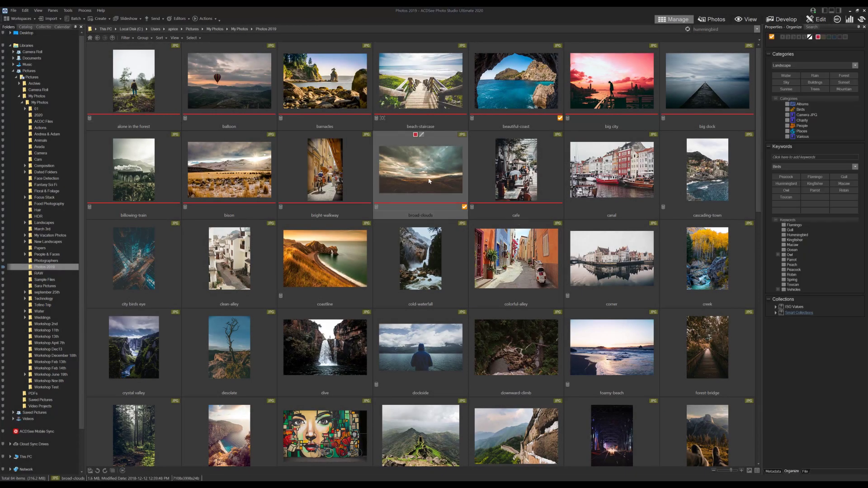
pyautogui.click(332, 271)
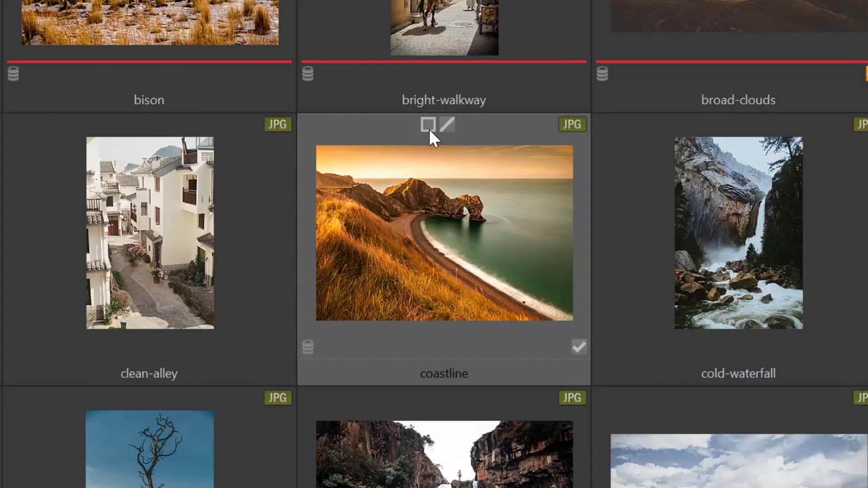
pyautogui.moveTo(321, 227)
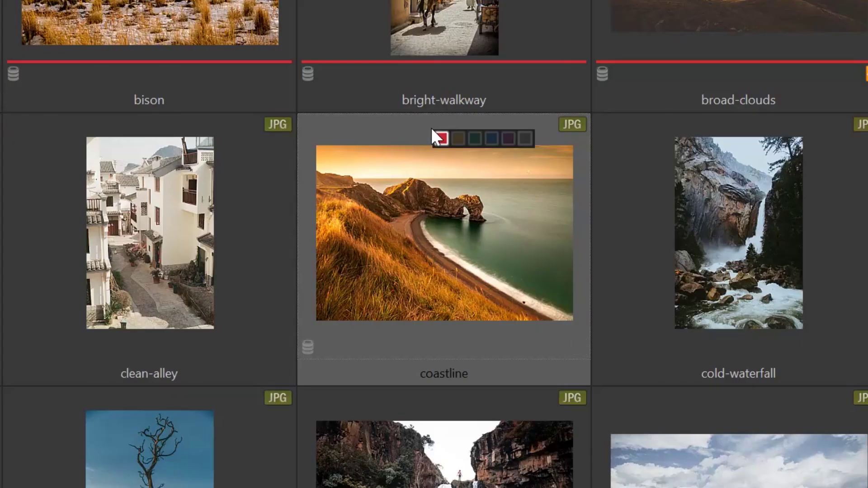
pyautogui.click(491, 139)
pyautogui.moveTo(448, 124)
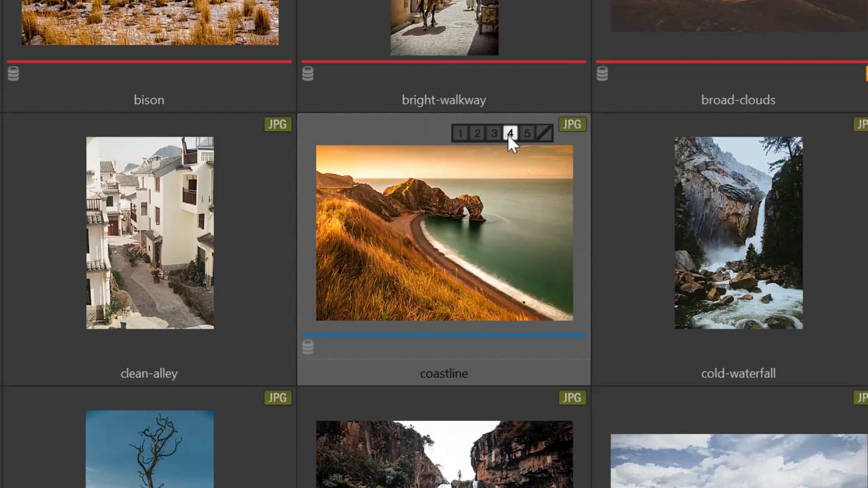
pyautogui.click(527, 134)
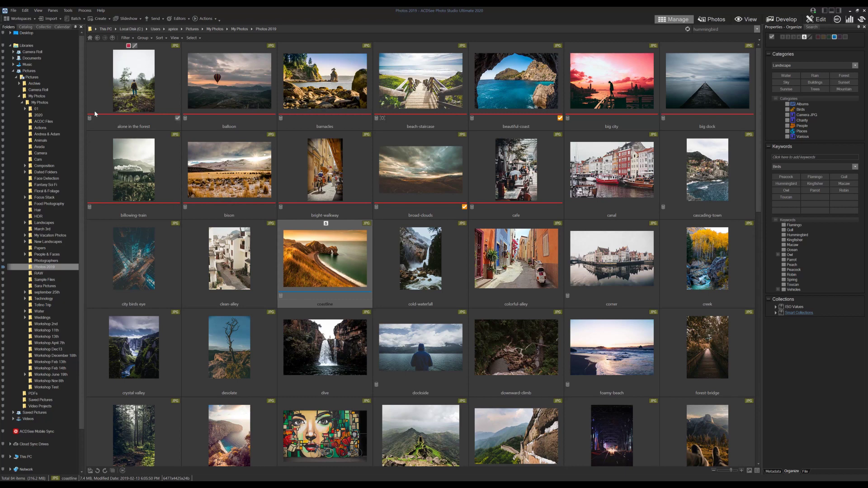
pyautogui.click(26, 27)
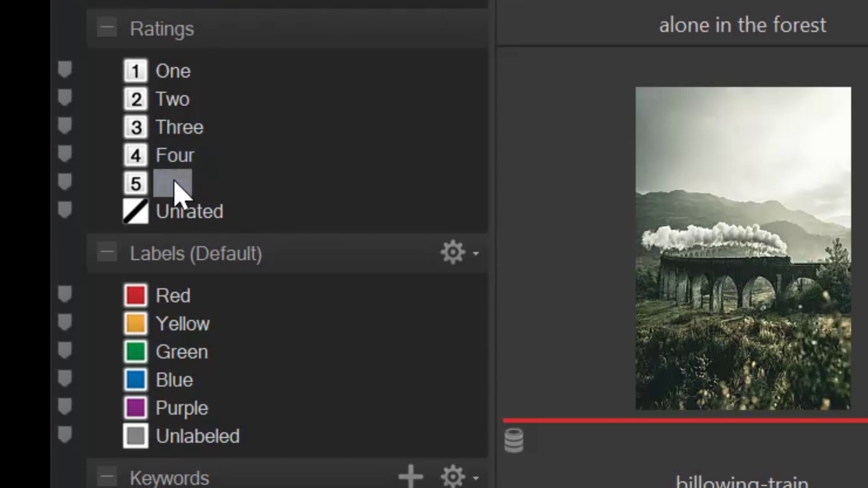
# - Combine the Five rating, Blue label and Tagged catalog filters to leave only the parrot photo
pyautogui.click(175, 182)
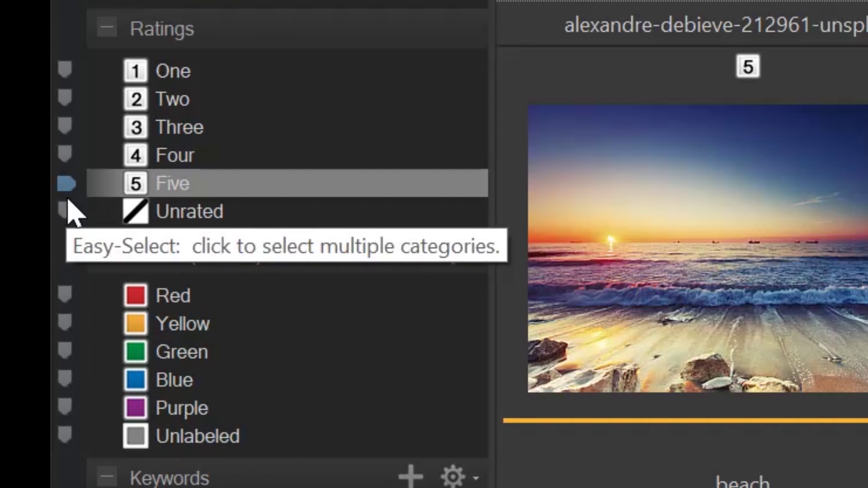
pyautogui.click(68, 185)
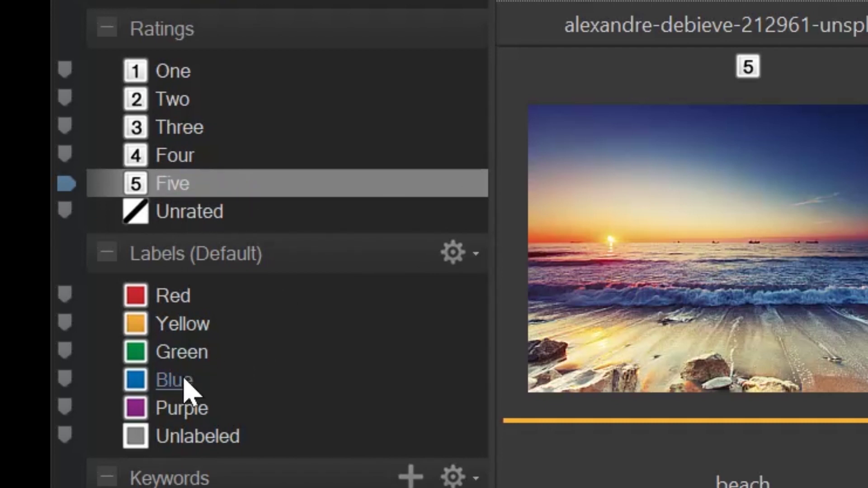
pyautogui.click(66, 382)
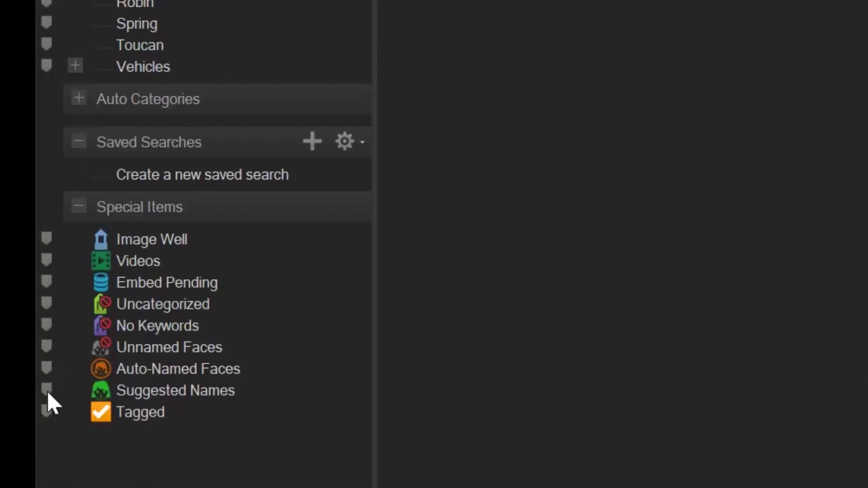
pyautogui.click(47, 413)
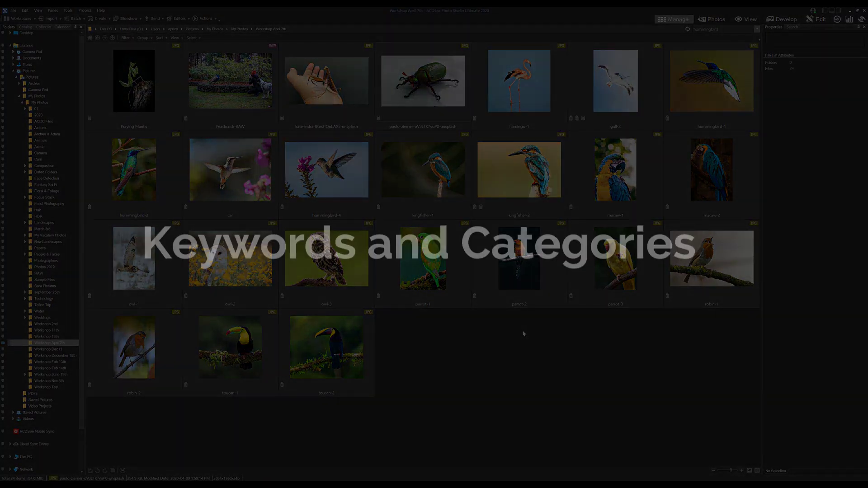
# - Select gull-2 in Workshop April 7th to see its Birds category and keywords
pyautogui.click(582, 97)
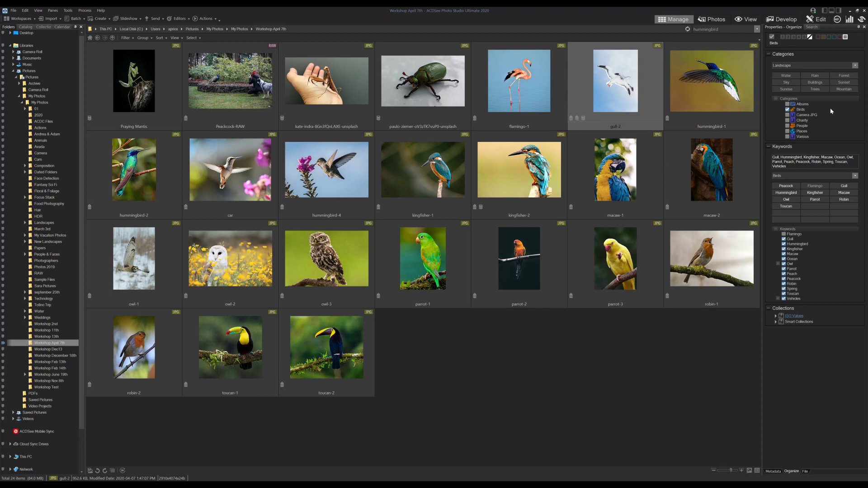
# - Select only the Praying Mantis photo in the folder
pyautogui.click(519, 81)
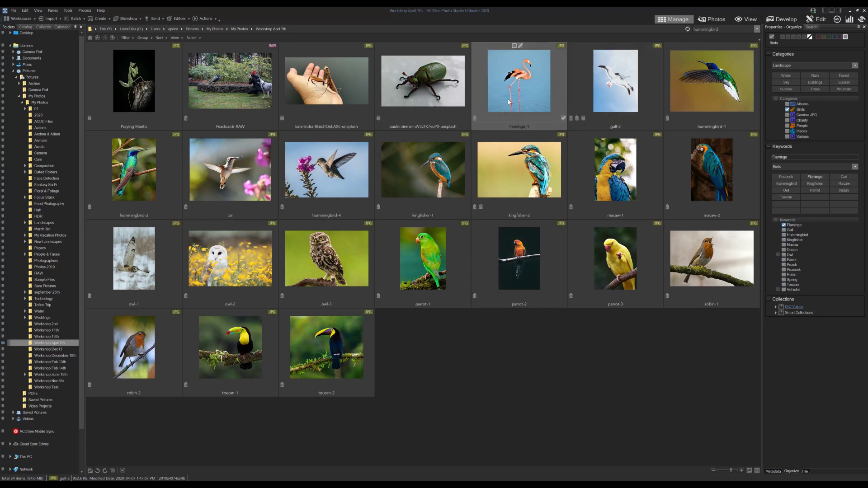
pyautogui.keyDown('shift'); pyautogui.click(339, 379); pyautogui.keyUp('shift')
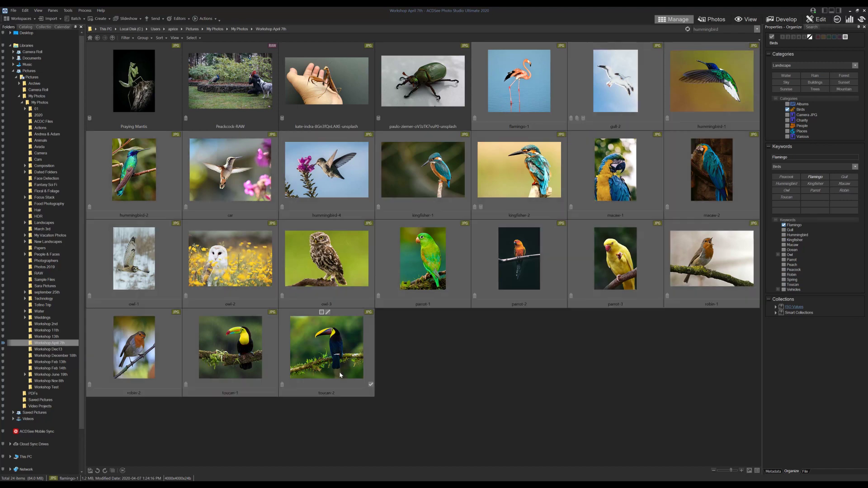
pyautogui.click(561, 375)
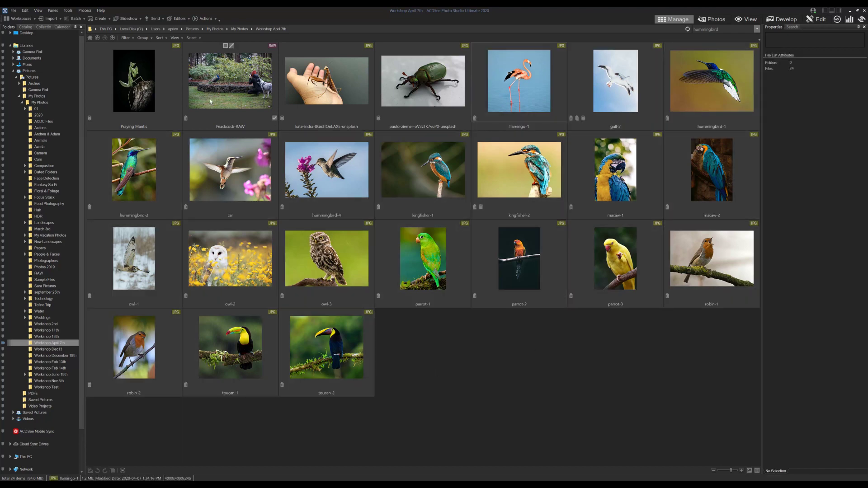
pyautogui.click(166, 90)
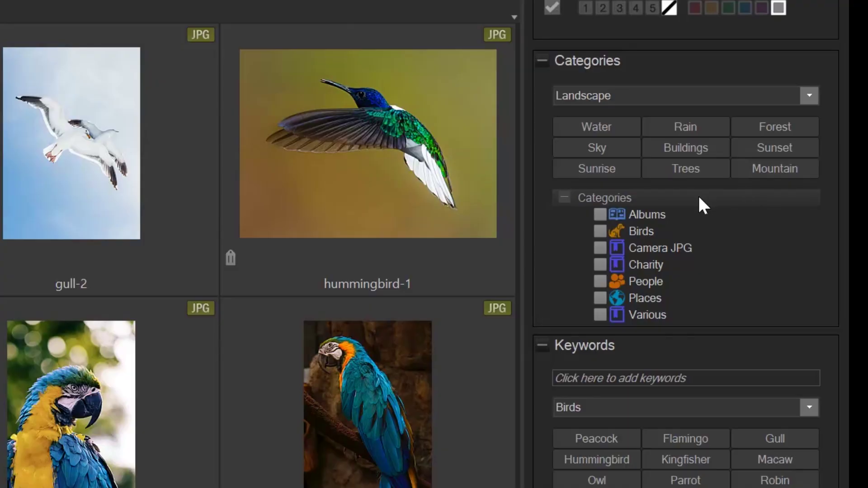
# - Create a new top-level category named Insect
pyautogui.rightClick(819, 99)
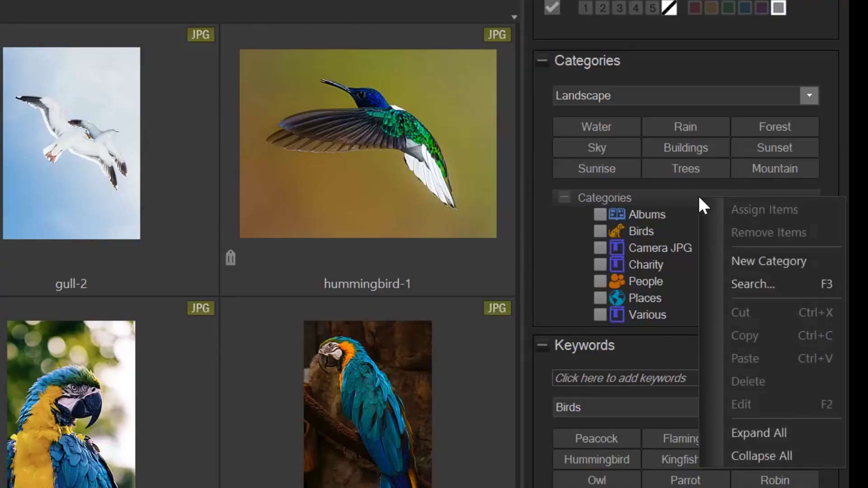
pyautogui.click(754, 261)
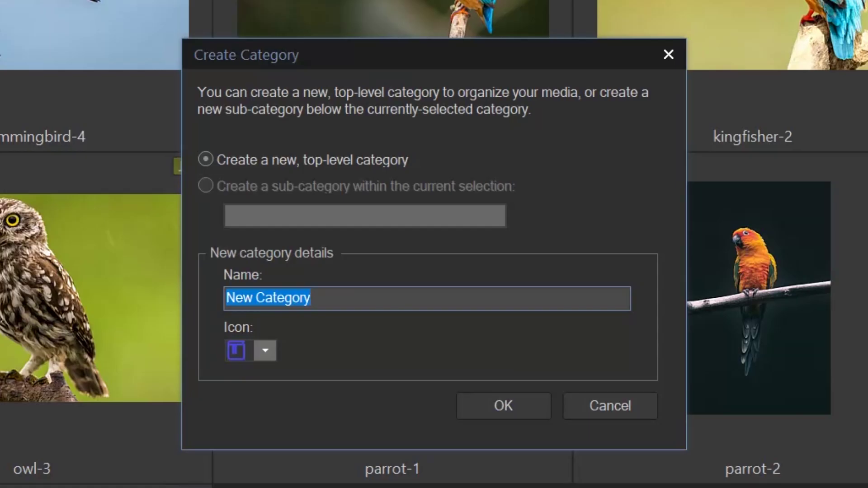
pyautogui.write('Insect')
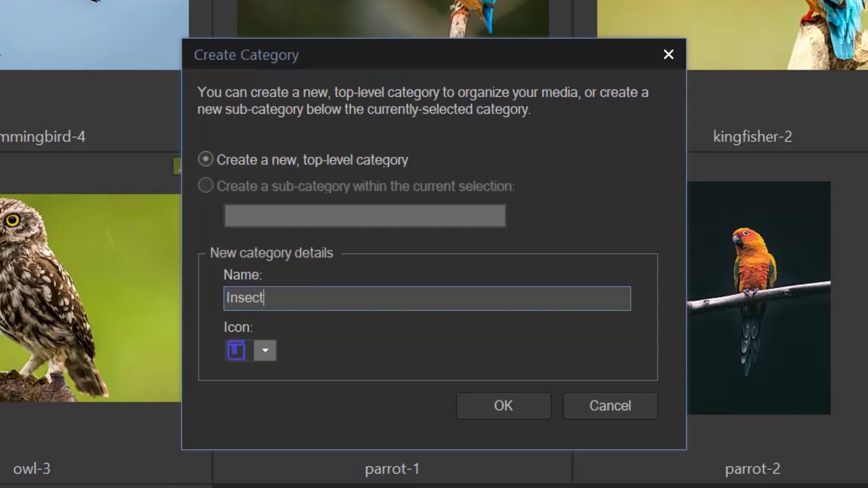
pyautogui.press('Return')
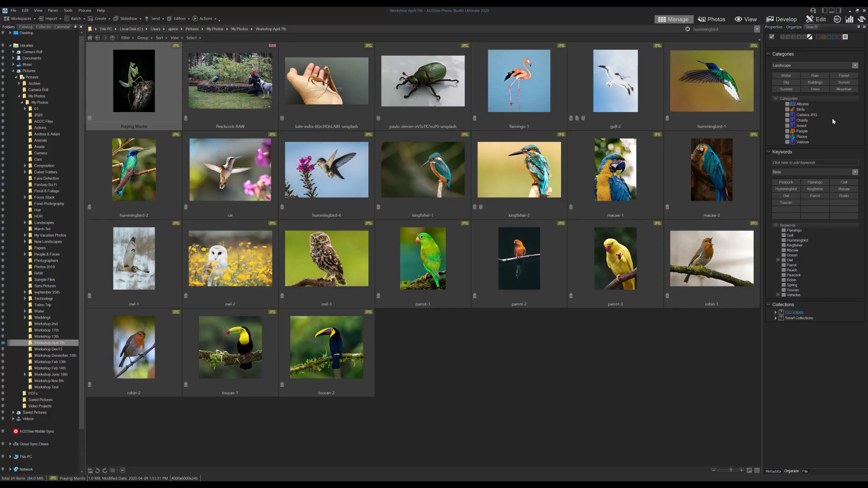
# - Add the kate-indra mantis and beetle photos to the selection and assign them Insect
pyautogui.keyDown('ctrl'); pyautogui.click(374, 82); pyautogui.keyUp('ctrl')
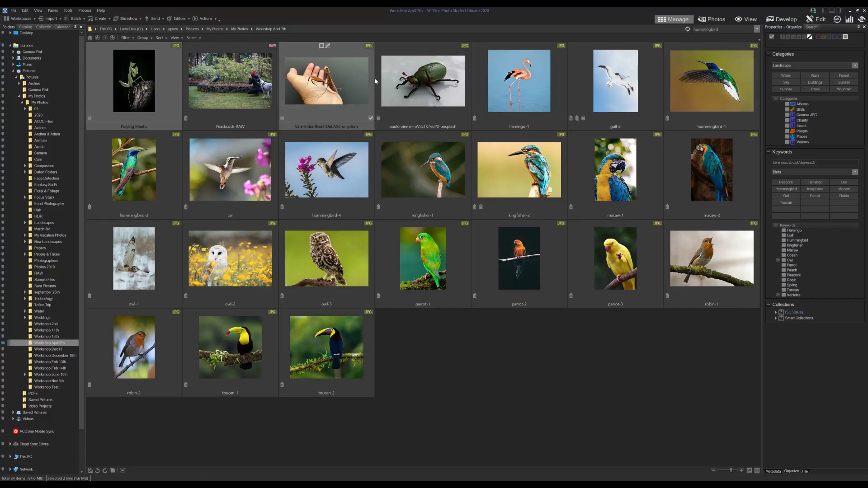
pyautogui.keyDown('ctrl'); pyautogui.click(419, 77); pyautogui.keyUp('ctrl')
pyautogui.click(787, 126)
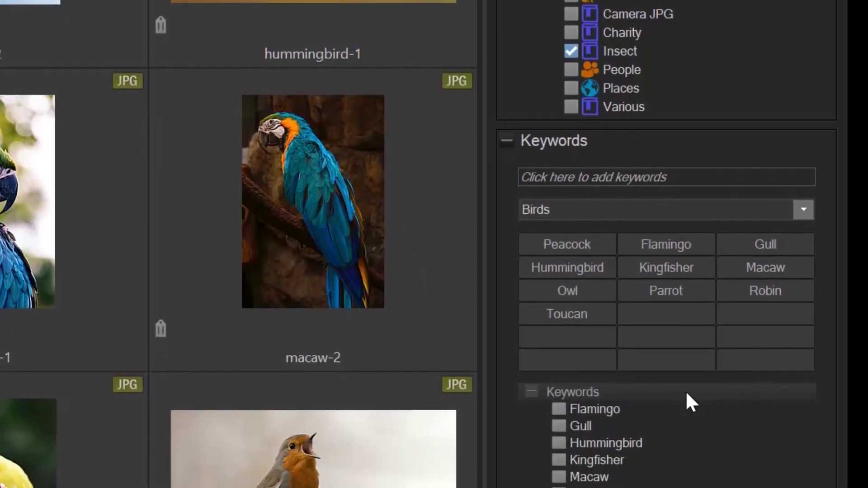
# - Create a Mantis keyword with a Praying sub-keyword beneath it
pyautogui.rightClick(686, 301)
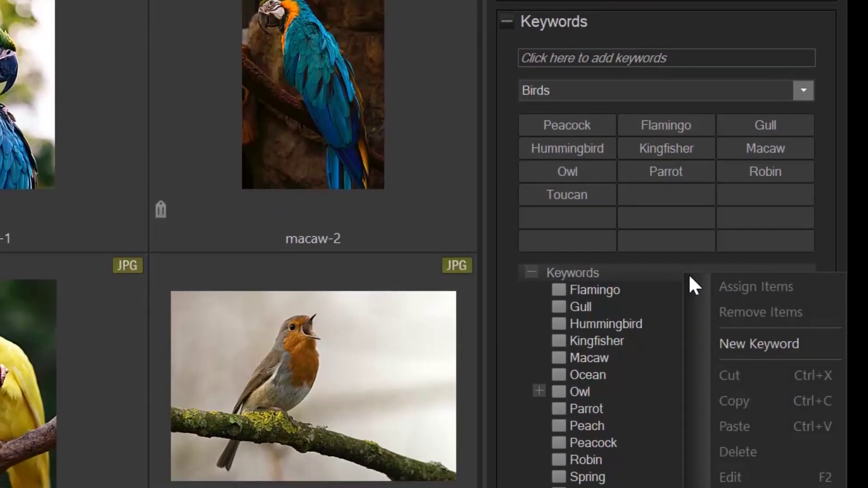
pyautogui.click(741, 339)
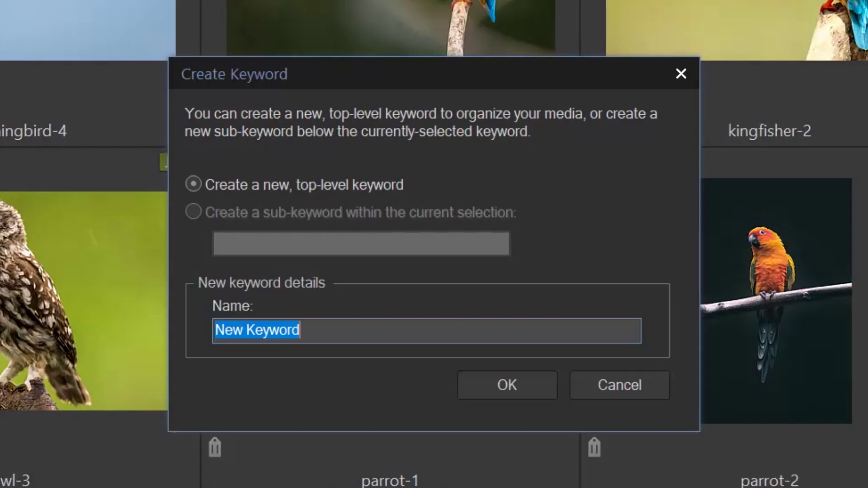
pyautogui.write('Mantis')
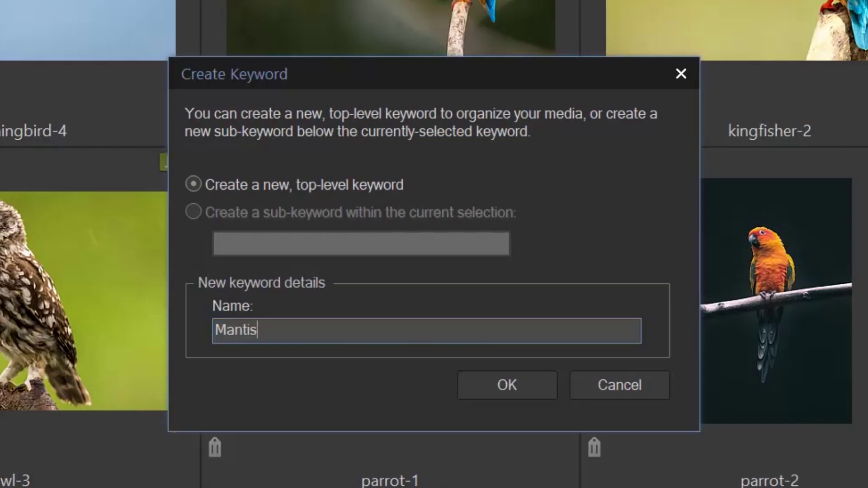
pyautogui.press('Return')
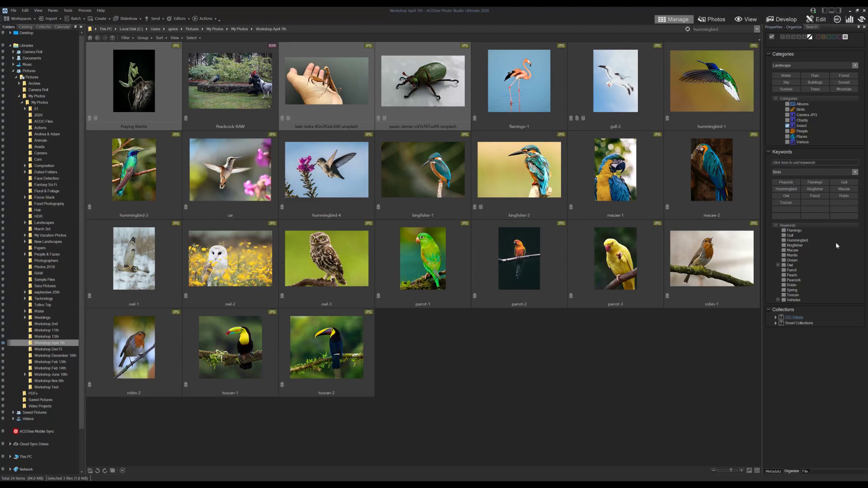
pyautogui.rightClick(793, 256)
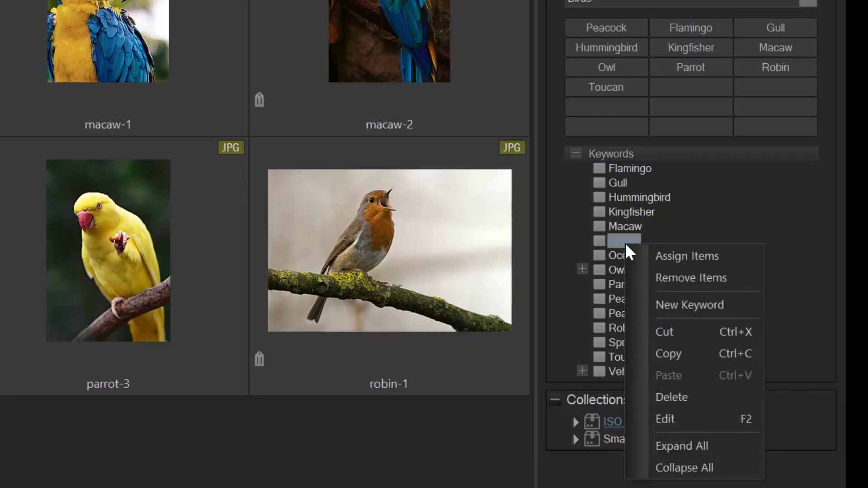
pyautogui.click(669, 299)
pyautogui.write('Praying')
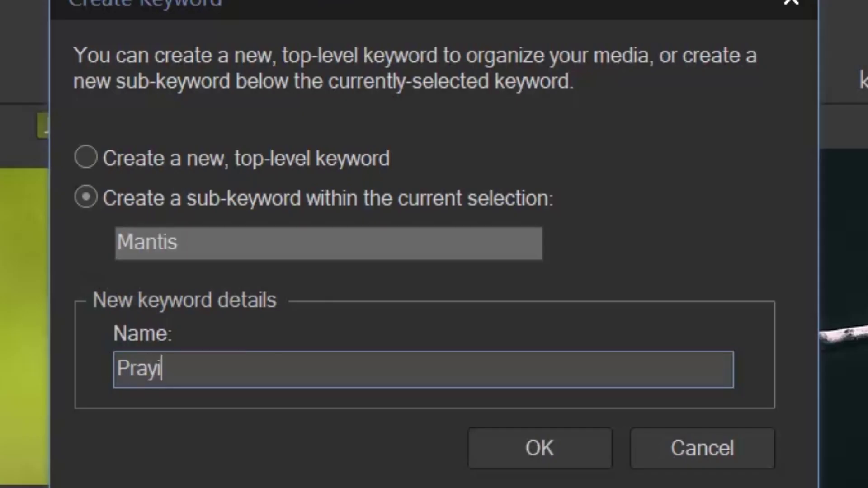
pyautogui.press('Return')
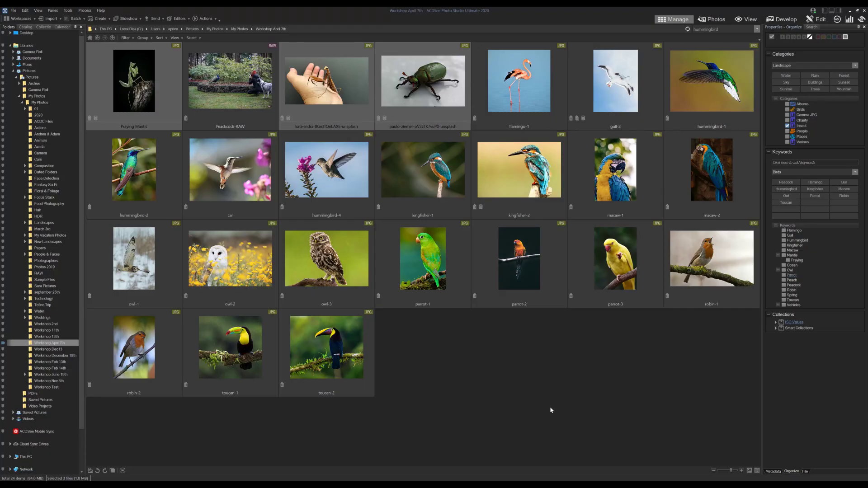
# - Tag Praying Mantis with Mantis and Praying, kate-indra with Mantis, then list Insect photos
pyautogui.click(550, 409)
pyautogui.press('Home')
pyautogui.click(784, 255)
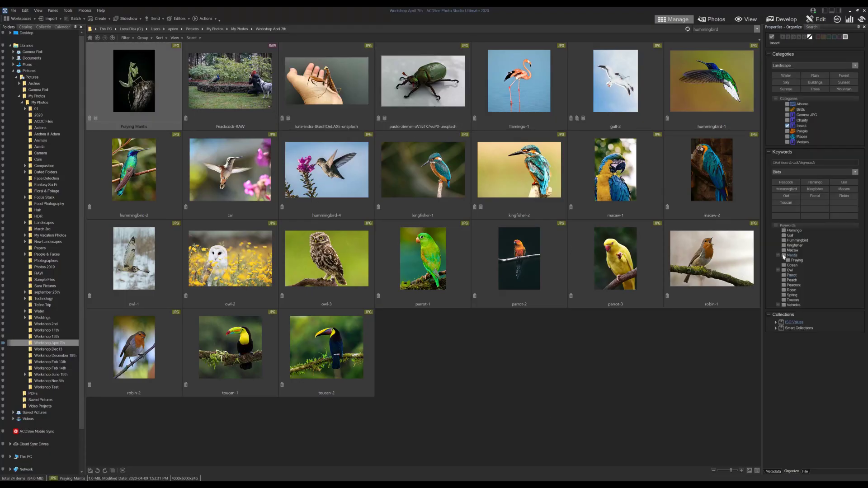
pyautogui.click(788, 260)
pyautogui.click(326, 82)
pyautogui.click(784, 255)
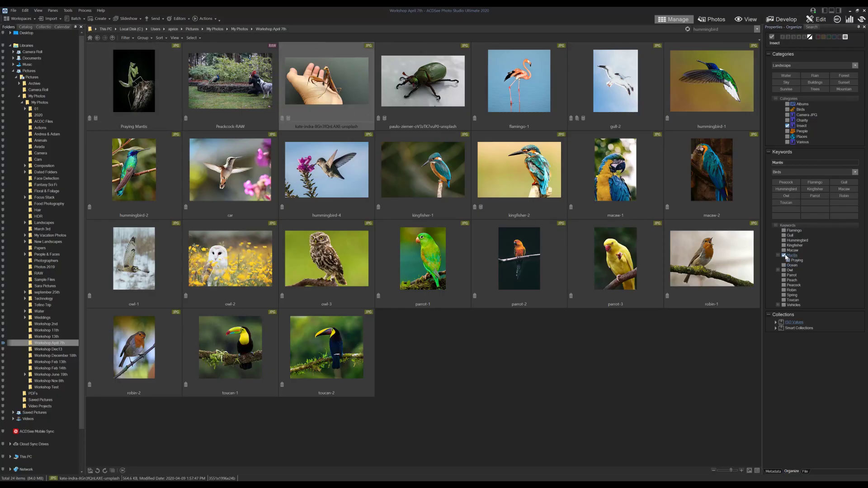
pyautogui.click(27, 27)
pyautogui.click(26, 65)
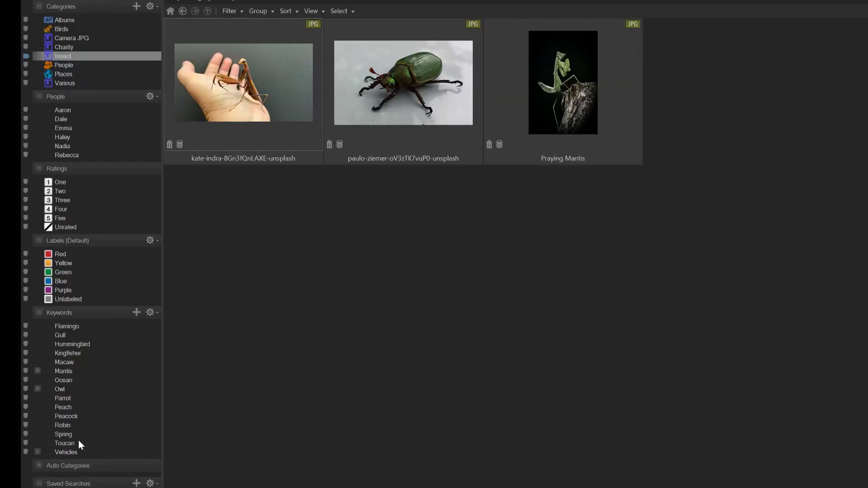
# - Filter the Insect photos by the Praying keyword, then reopen the Workshop April 7th folder
pyautogui.click(25, 371)
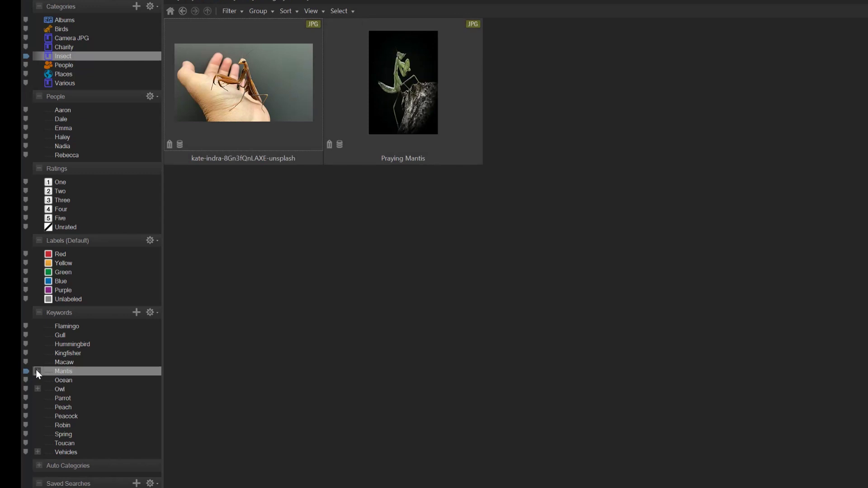
pyautogui.click(37, 371)
pyautogui.click(25, 371)
pyautogui.click(25, 380)
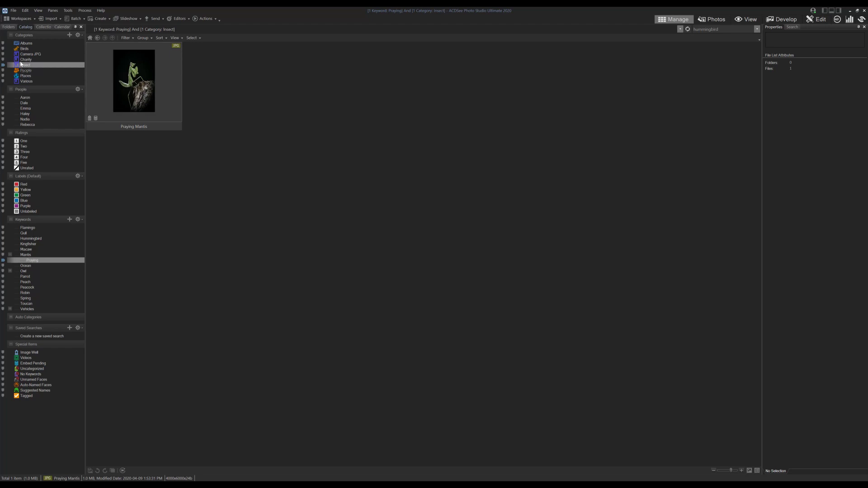
pyautogui.click(9, 27)
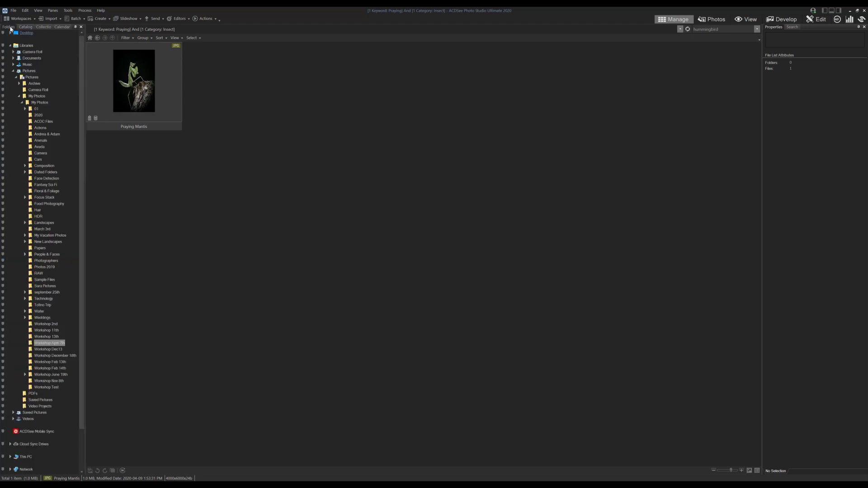
pyautogui.click(49, 344)
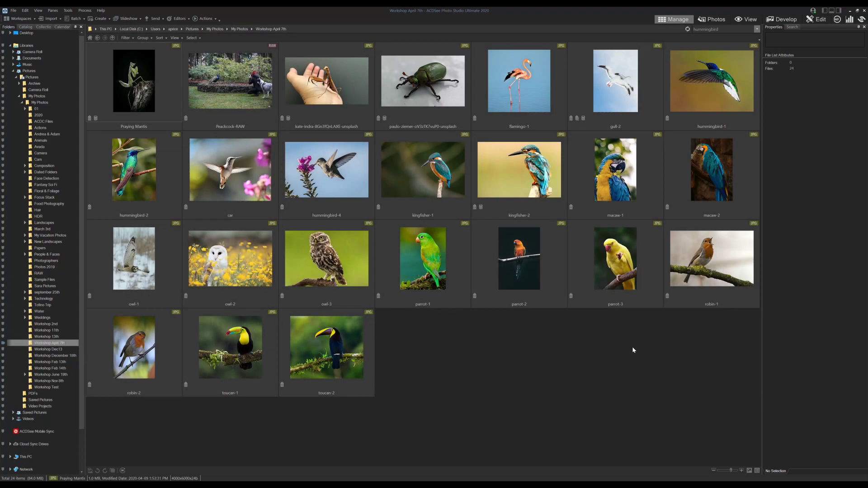